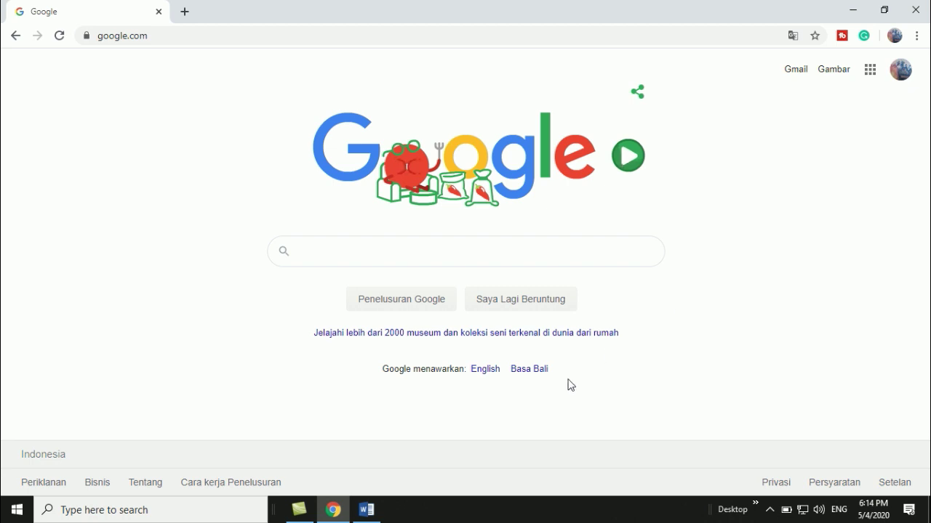
click(366, 509)
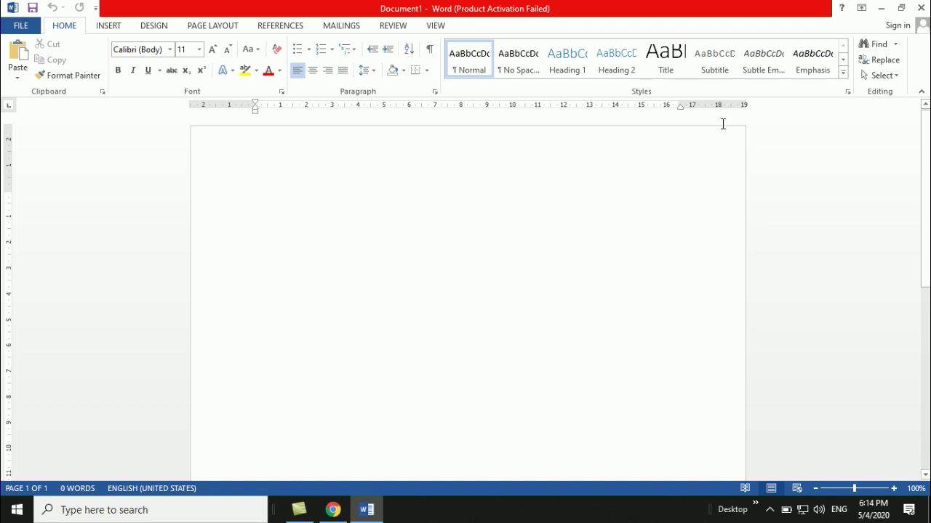
click(881, 9)
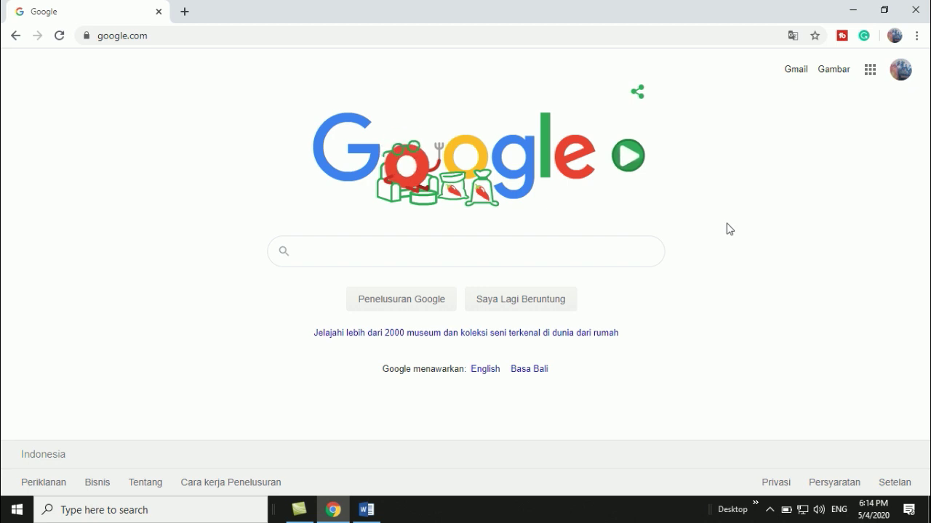
click(365, 511)
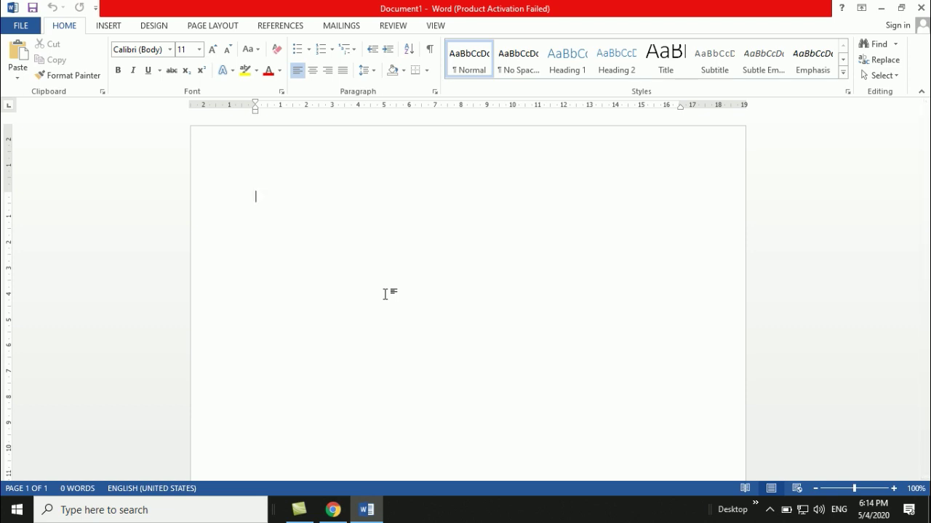
click(333, 510)
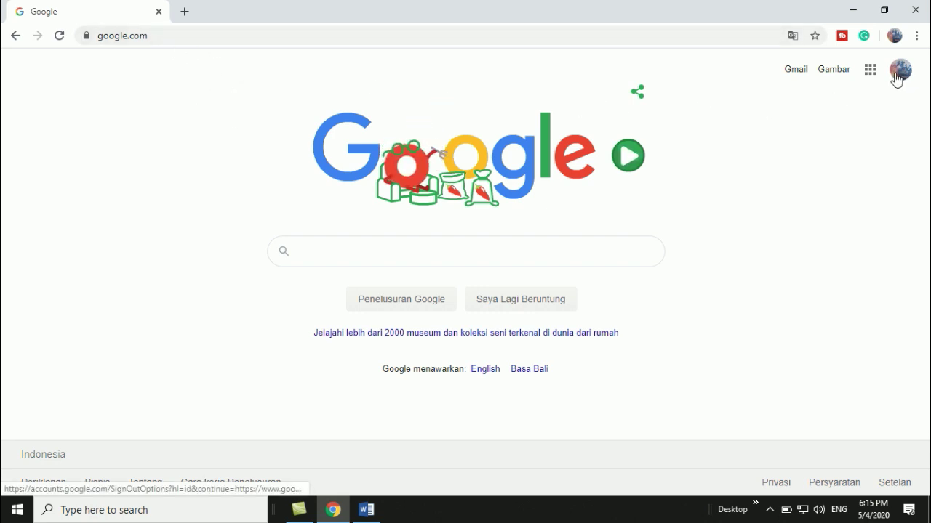
Open Google Docs (Dokumen) from the Google apps list.
click(869, 73)
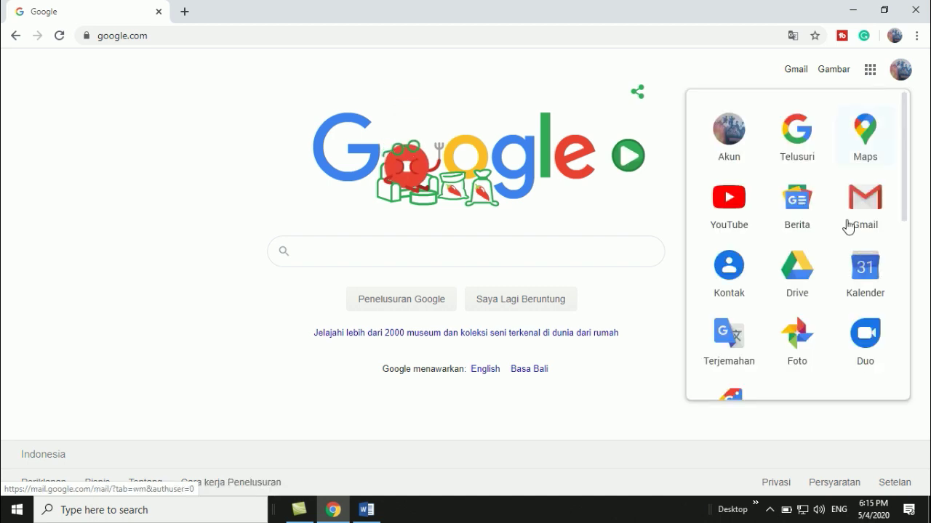
scroll(809, 220, down, 2)
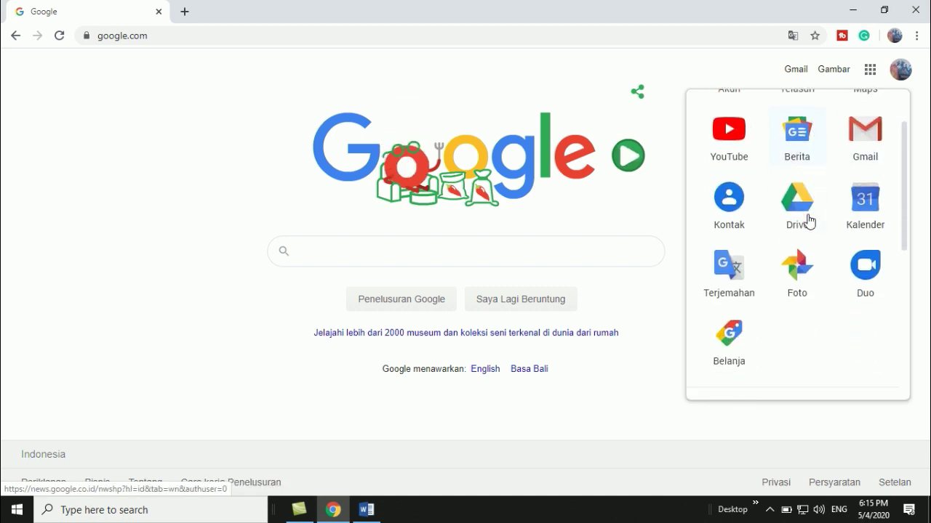
scroll(808, 221, down, 2)
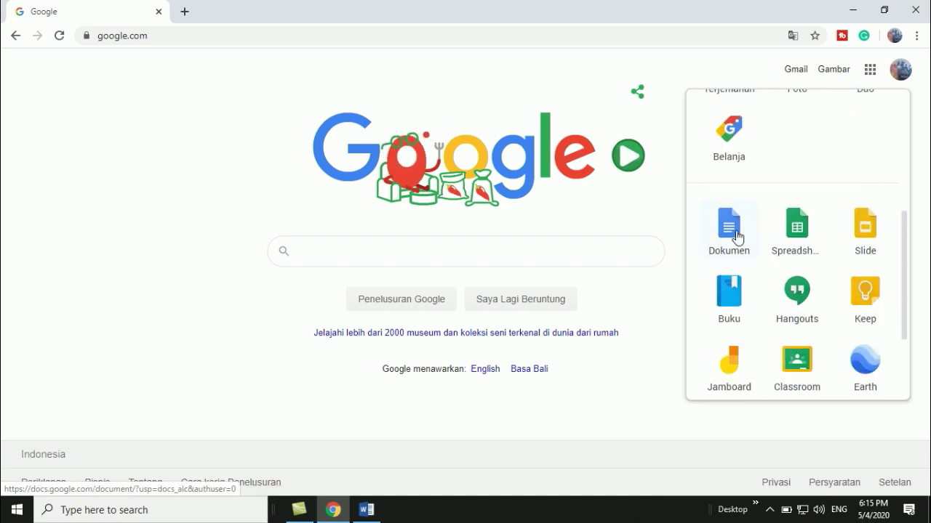
click(737, 238)
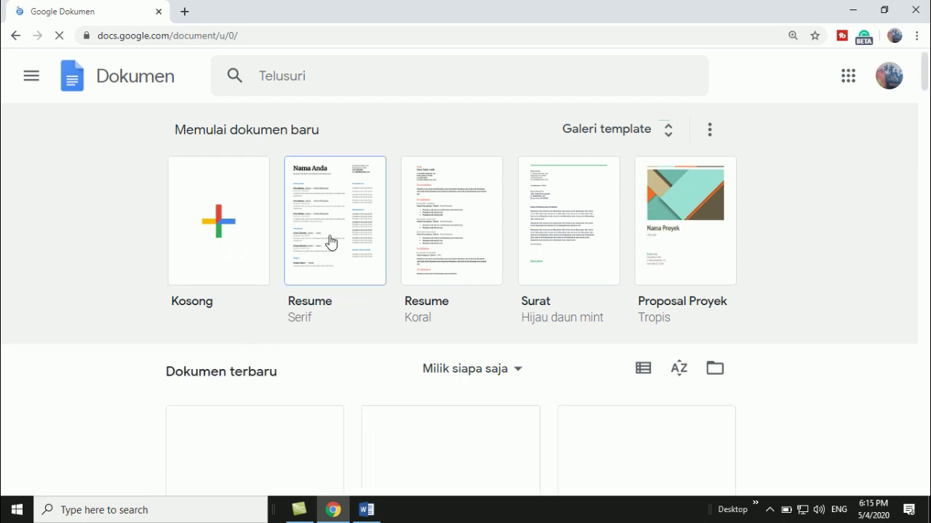
Create a document from the Serif Resume template and clear its placeholder content.
click(474, 280)
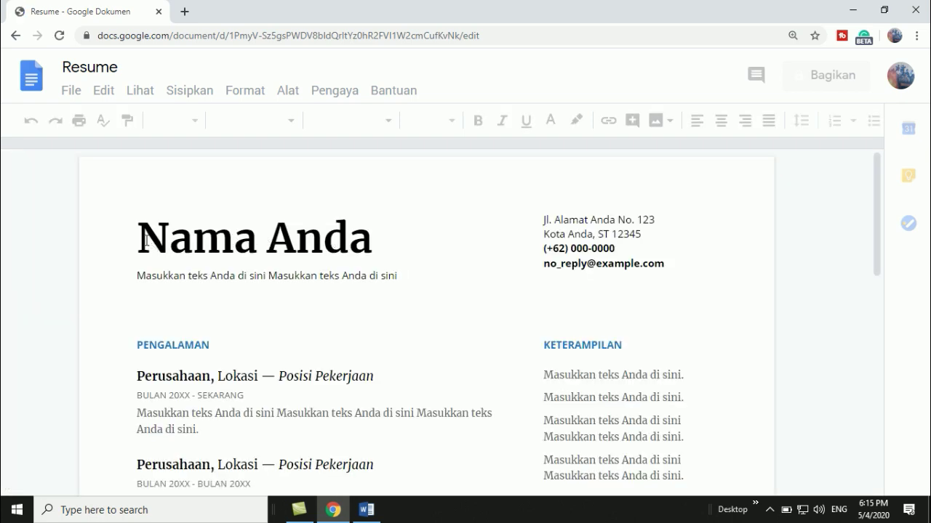
scroll(619, 351, down, 4)
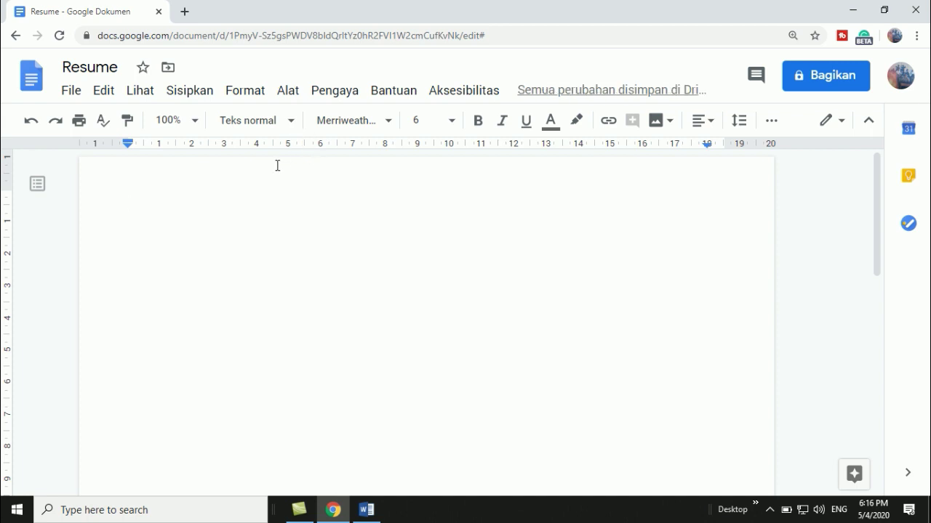
Start voice typing (Dikte) in Bahasa Indonesia and dictate a paragraph beginning "Ini adalah tutorial melakukan pengetikan dengan menggunakan Google dokumen".
click(284, 93)
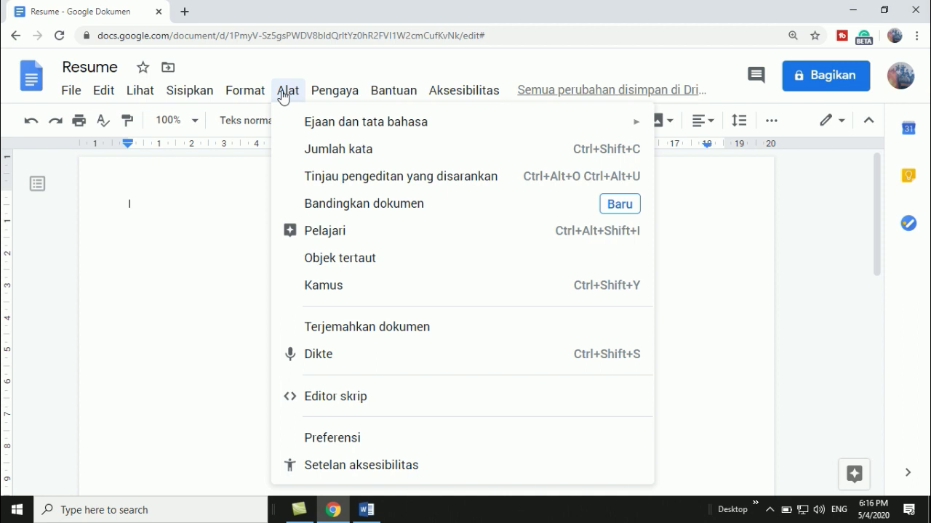
click(338, 358)
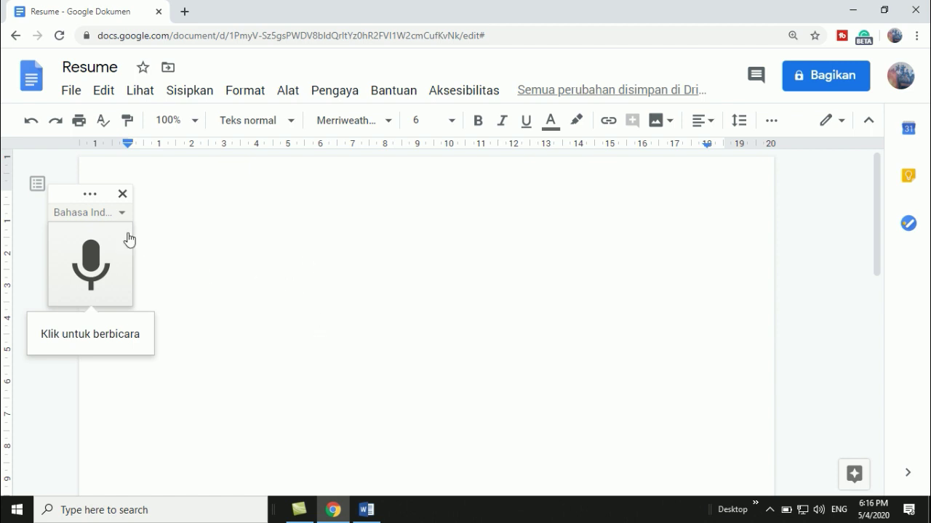
drag(64, 194, 37, 168)
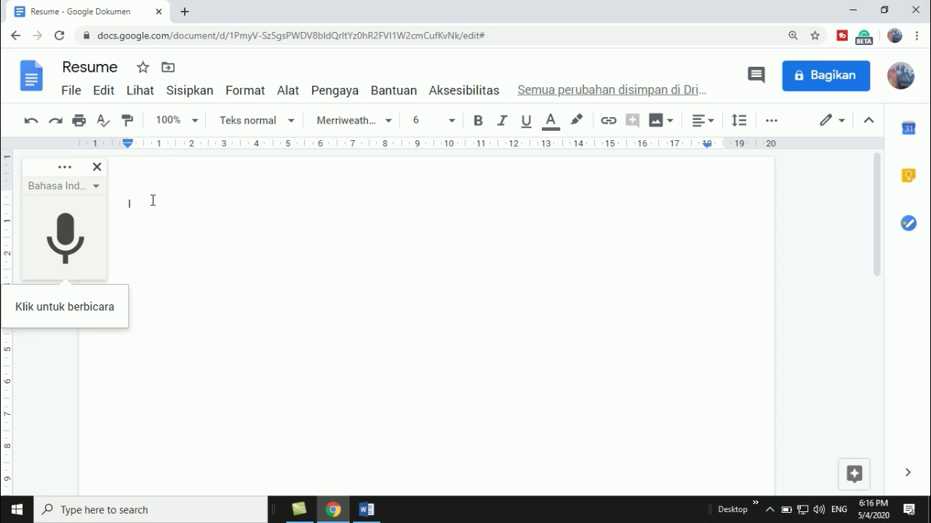
click(66, 246)
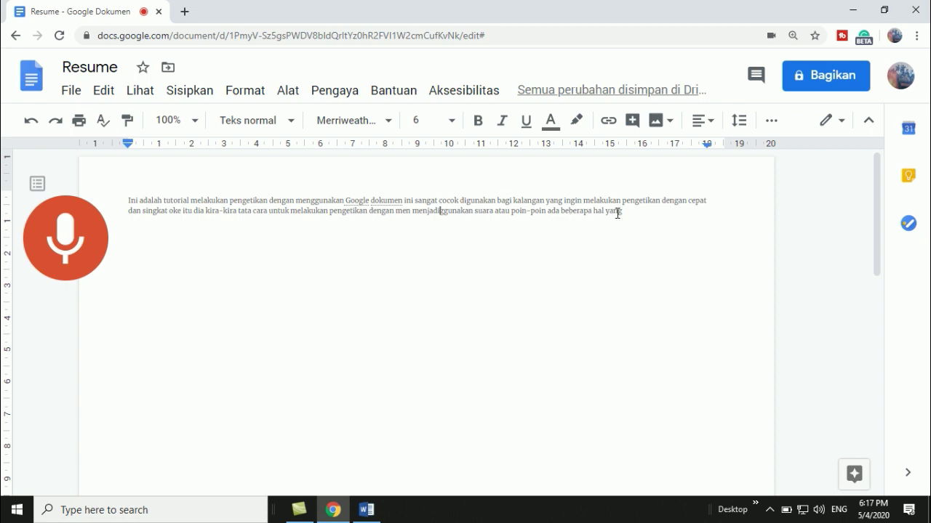
Switch to Word and write "Pengetikan C02 menjad C02", with the 0 of the second formula in subscript.
click(374, 512)
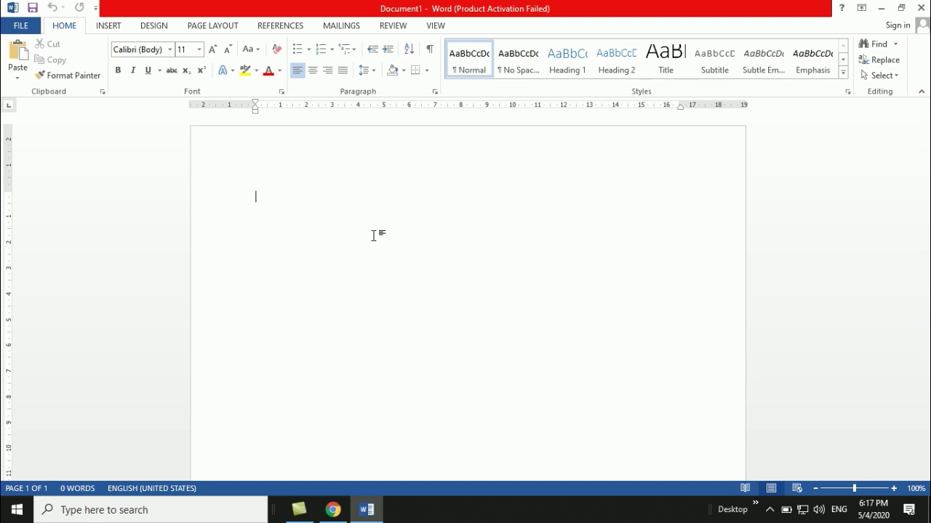
text(Pengetikan )
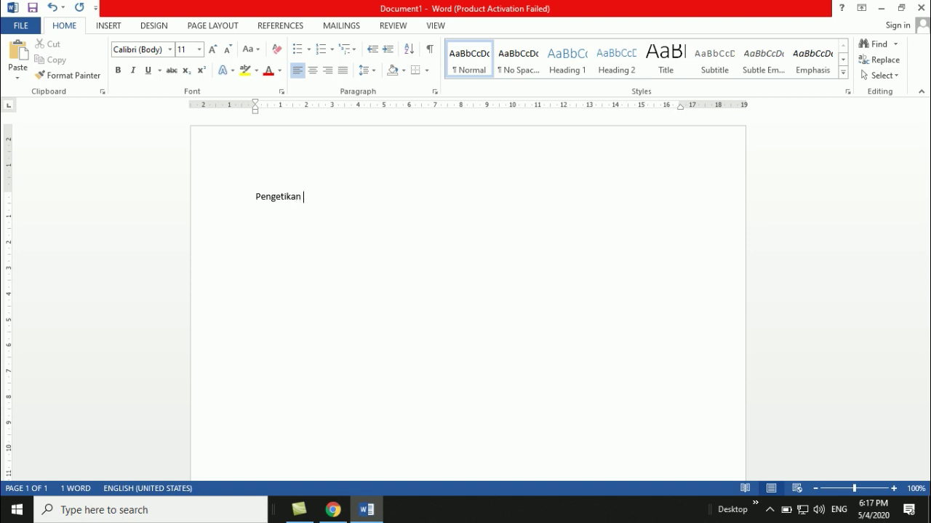
text(C02 )
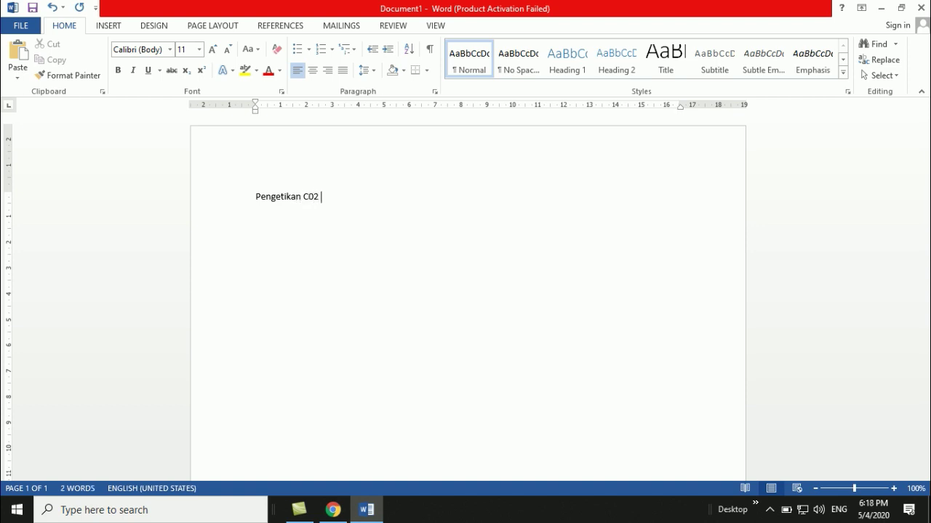
text(menjad c)
key(BackSpace)
text(C)
text(=)
key(BackSpace)
key(ctrl+equal)
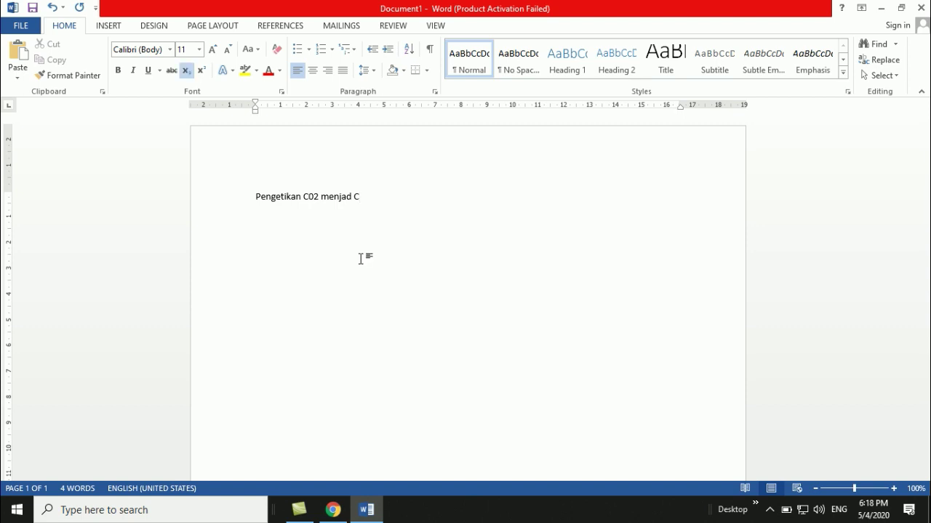
text(0)
key(ctrl+equal)
text(2)
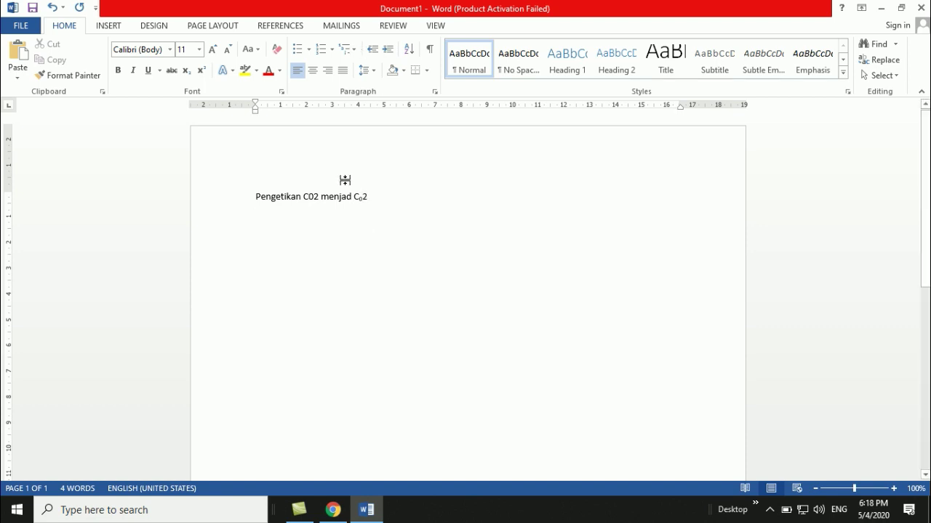
Return to the Google Docs document in Chrome and dictate a new paragraph beginning "X pangkat" below the existing text.
click(333, 510)
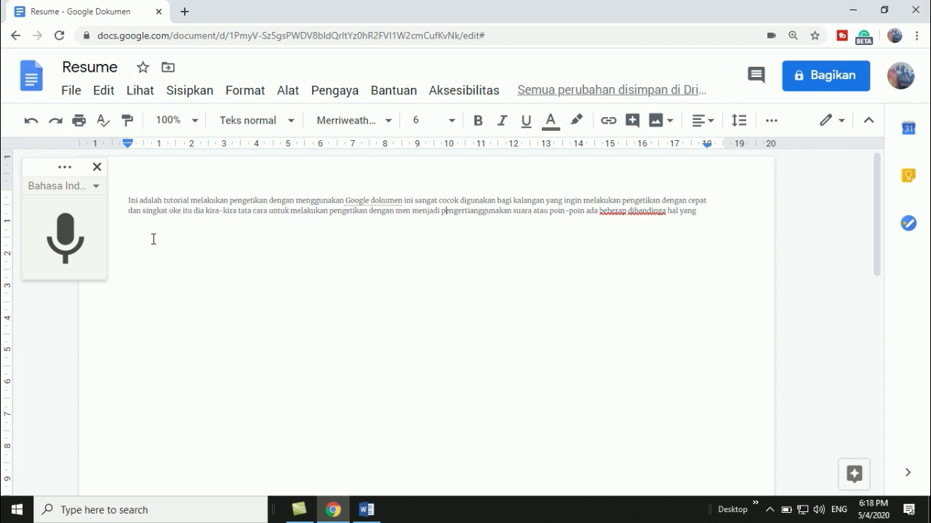
click(488, 260)
click(700, 212)
key(Return)
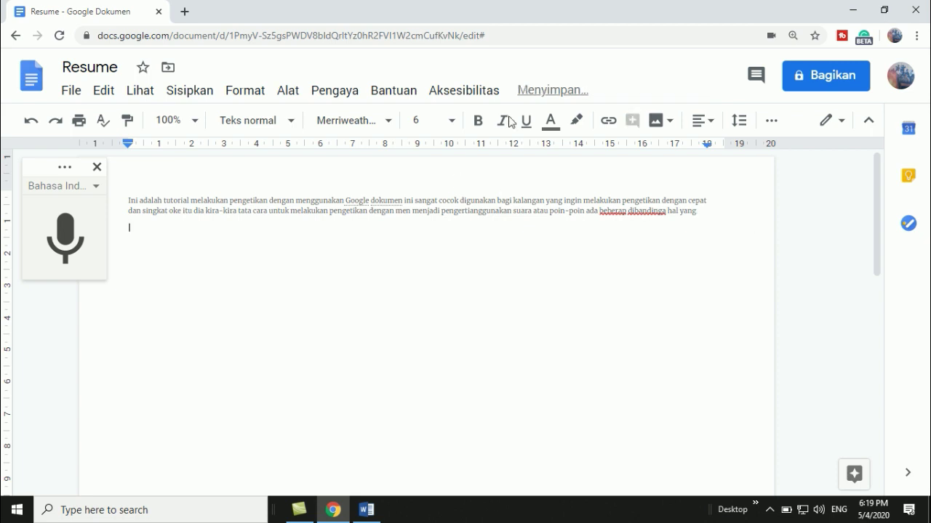
click(57, 237)
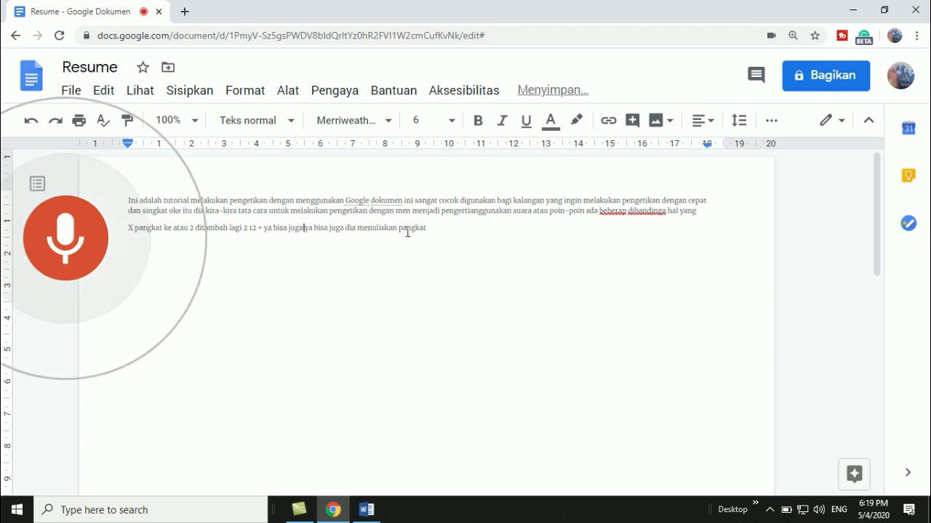
click(440, 232)
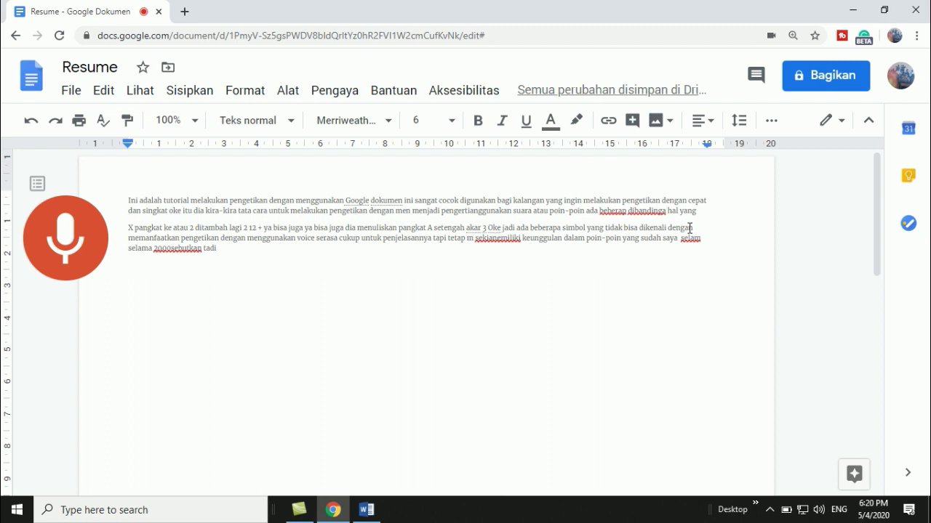
Close the Chrome window containing the dictated document.
click(926, 10)
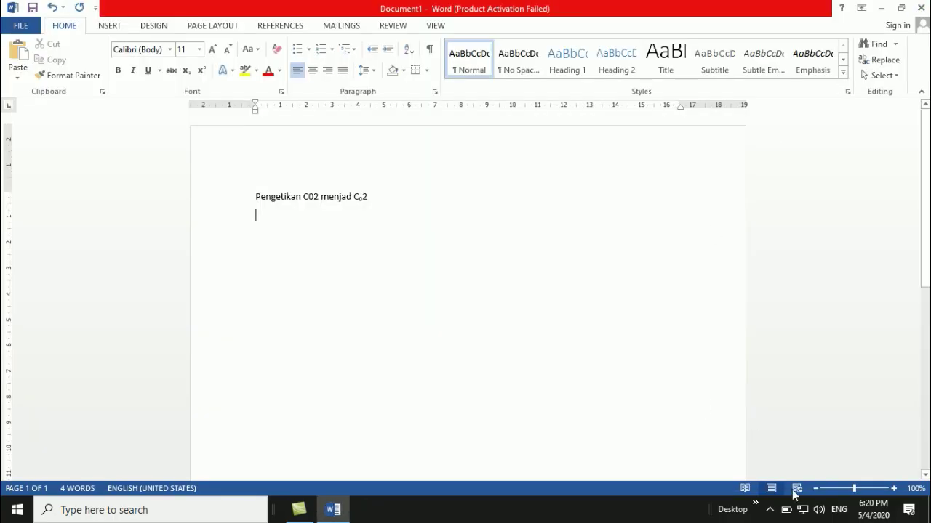
click(769, 509)
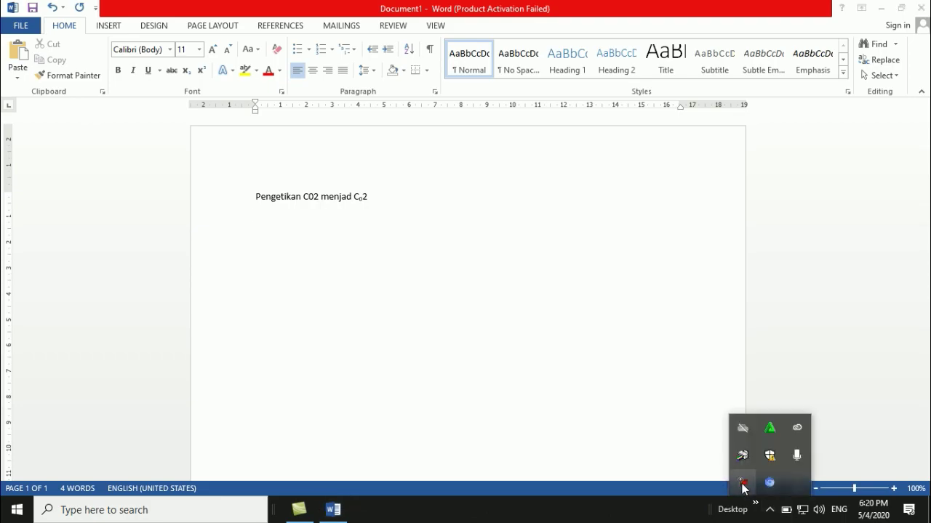